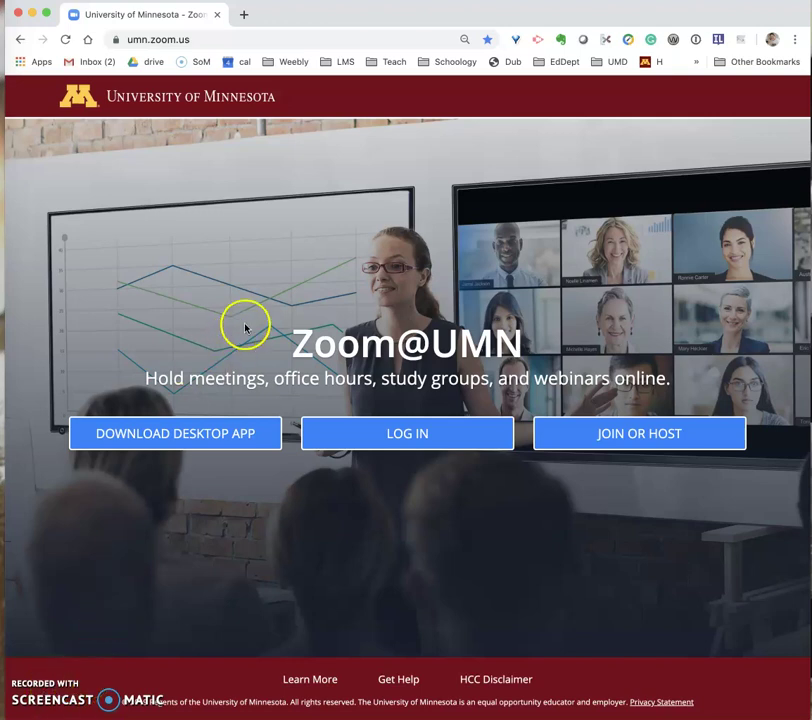
Log in to the University of Minnesota Zoom site at umn.zoom.us
click(127, 40)
drag(127, 40, 204, 43)
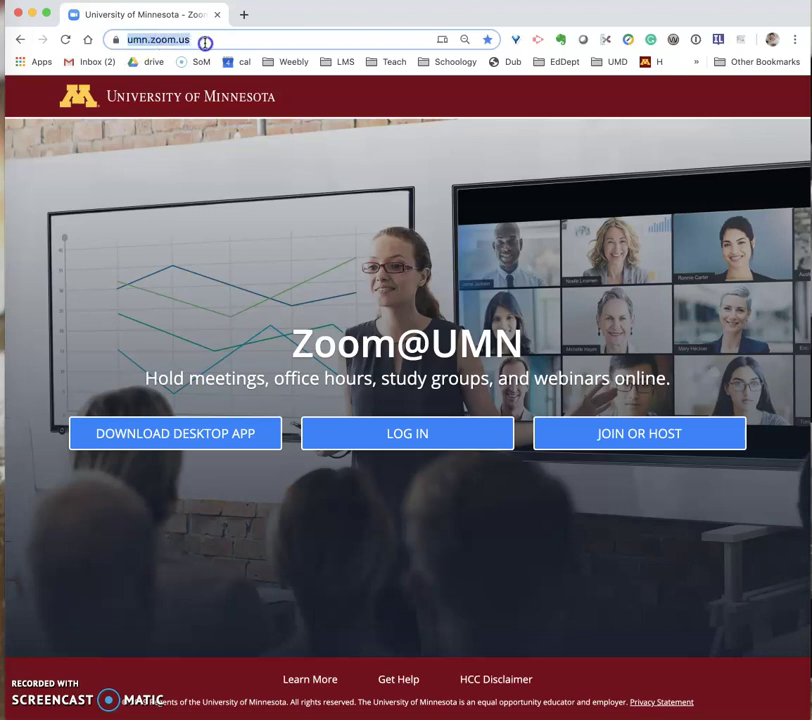
click(380, 458)
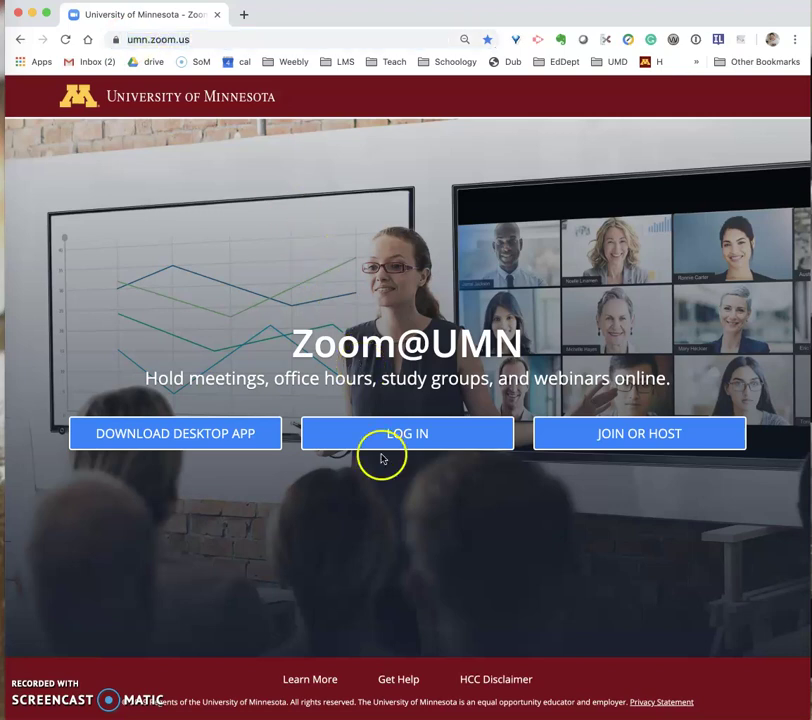
click(390, 437)
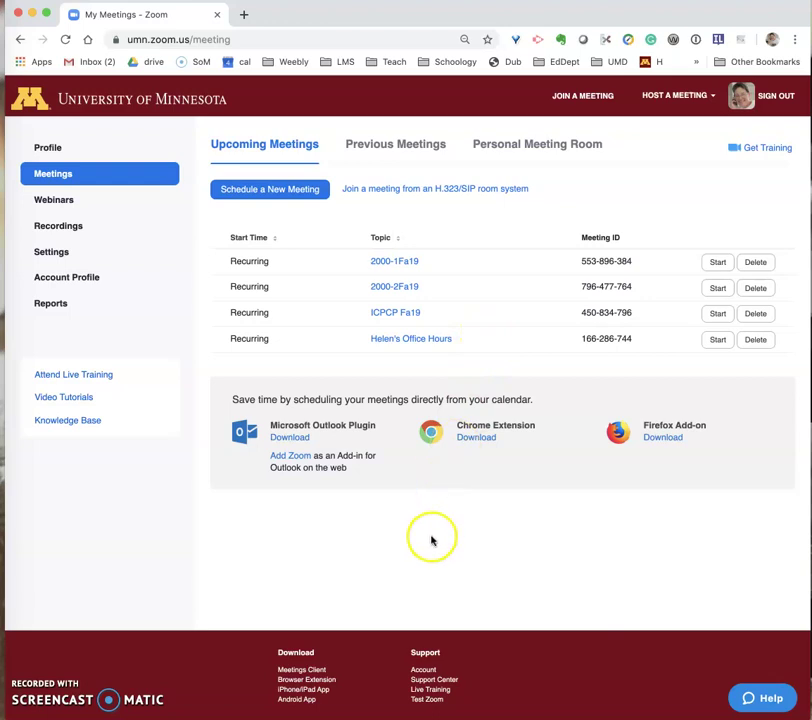
Schedule a new meeting with the topic "Educ 5415" and make it recurring with No Fixed Time
click(247, 197)
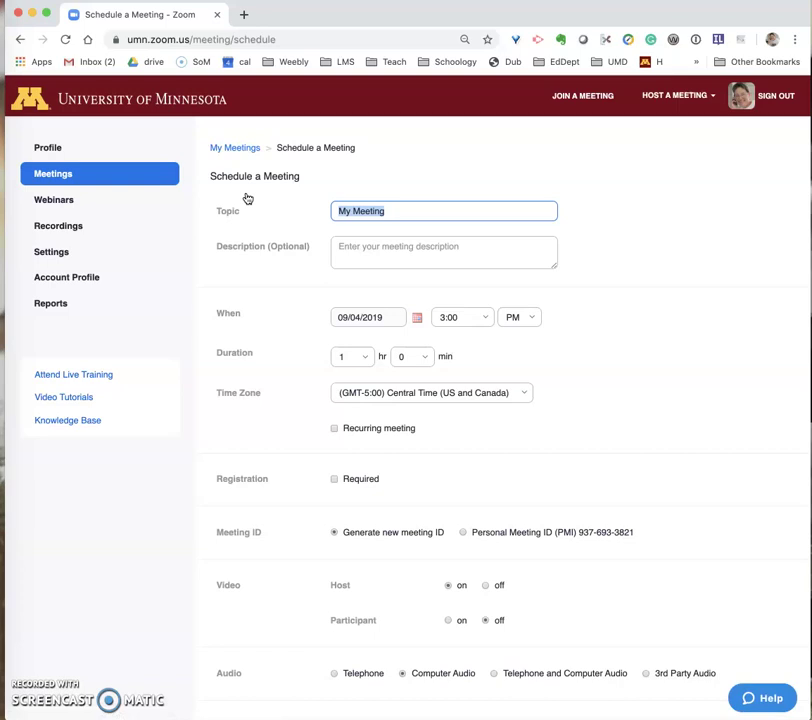
text(Educ 5415)
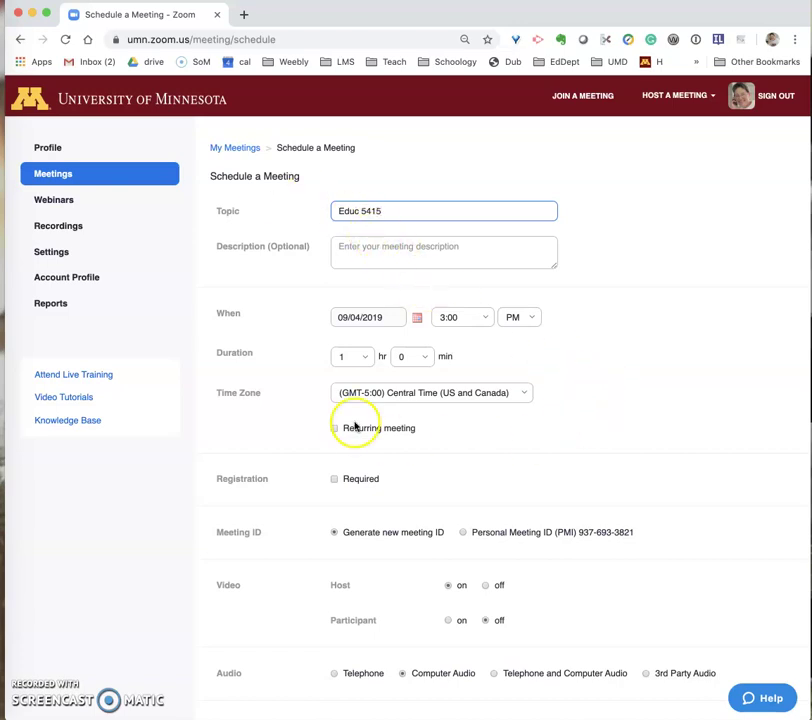
click(334, 429)
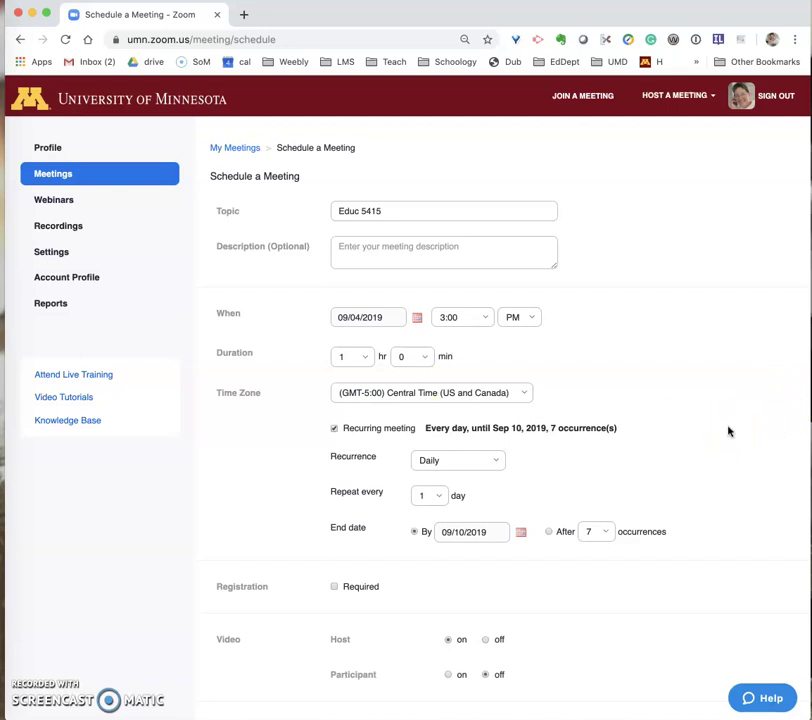
scroll(728, 431, down, 1)
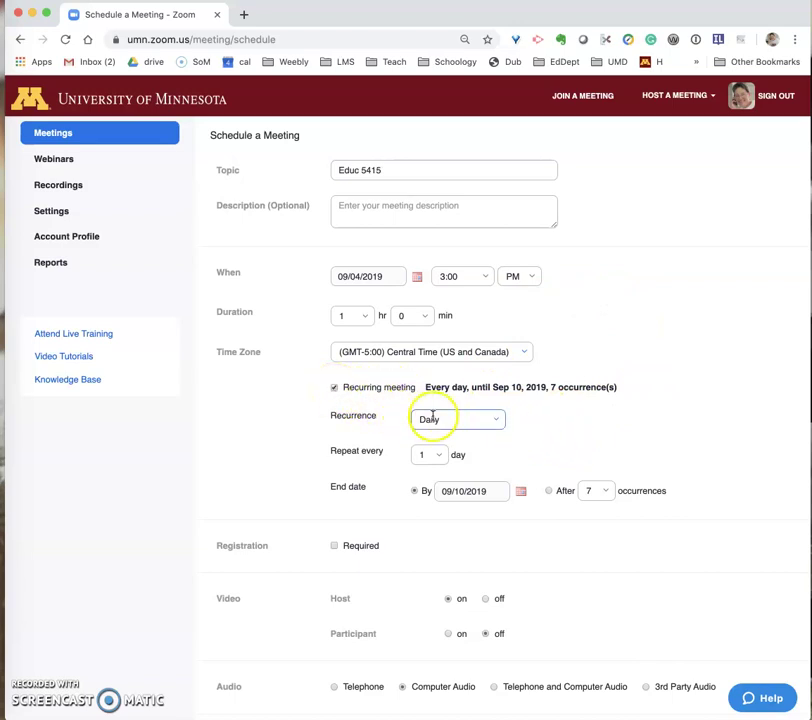
click(495, 423)
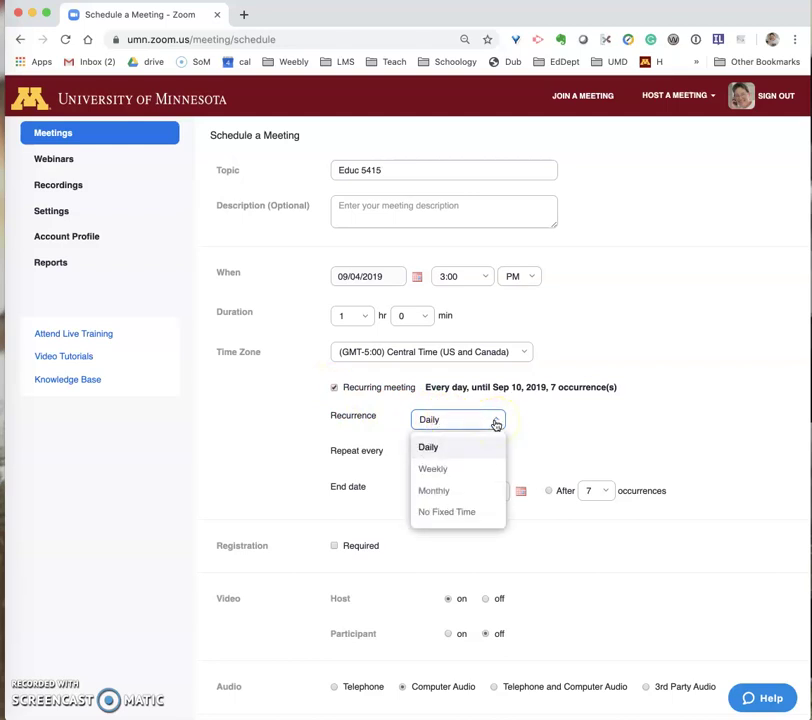
click(457, 512)
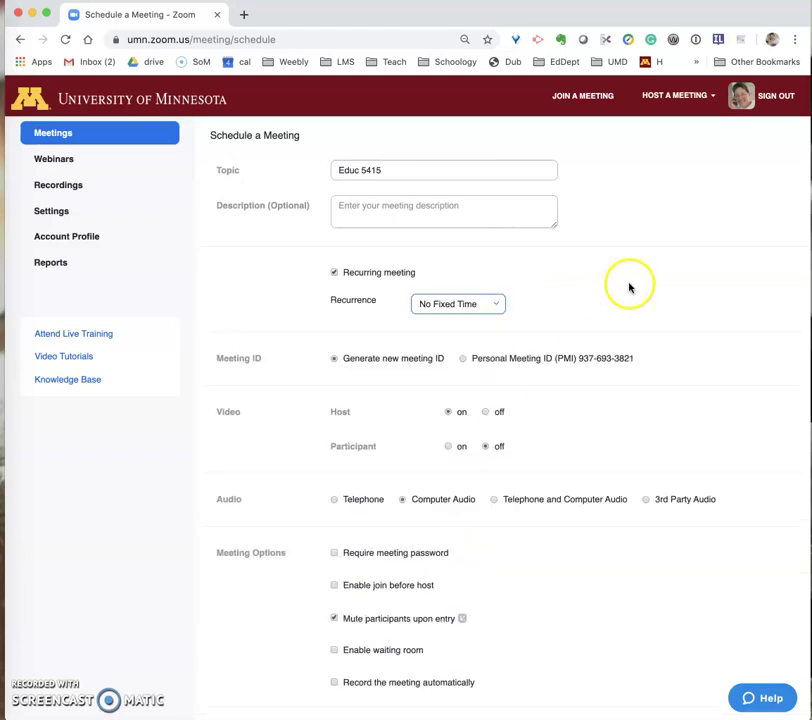
scroll(631, 286, up, 2)
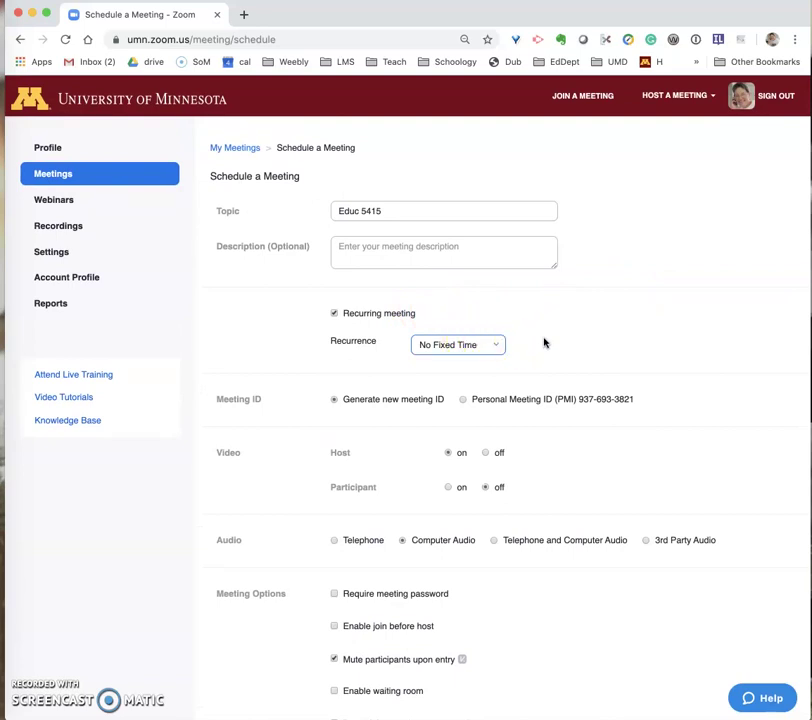
Turn participant video on and set the meeting audio to Telephone and Computer Audio
scroll(544, 342, down, 3)
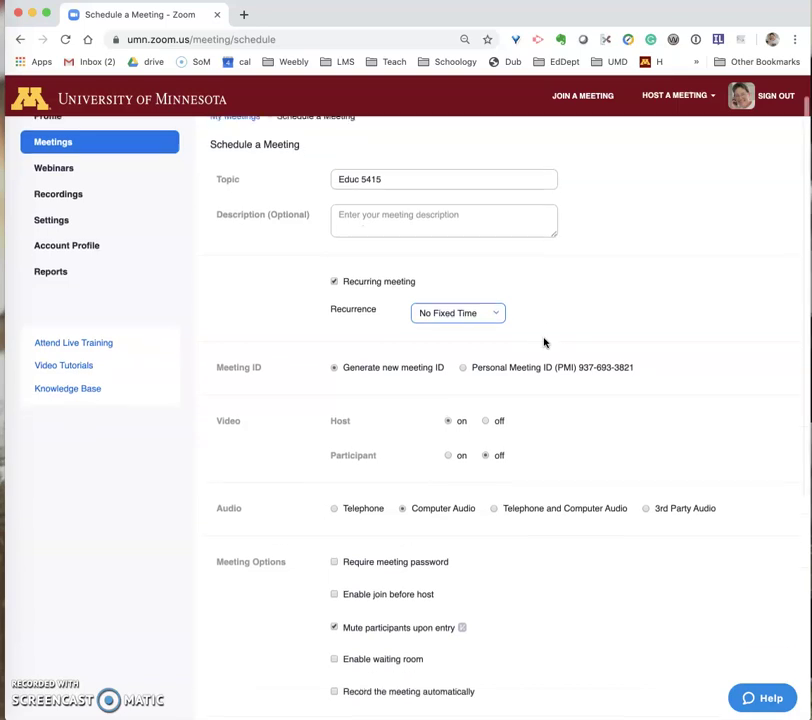
scroll(596, 448, down, 3)
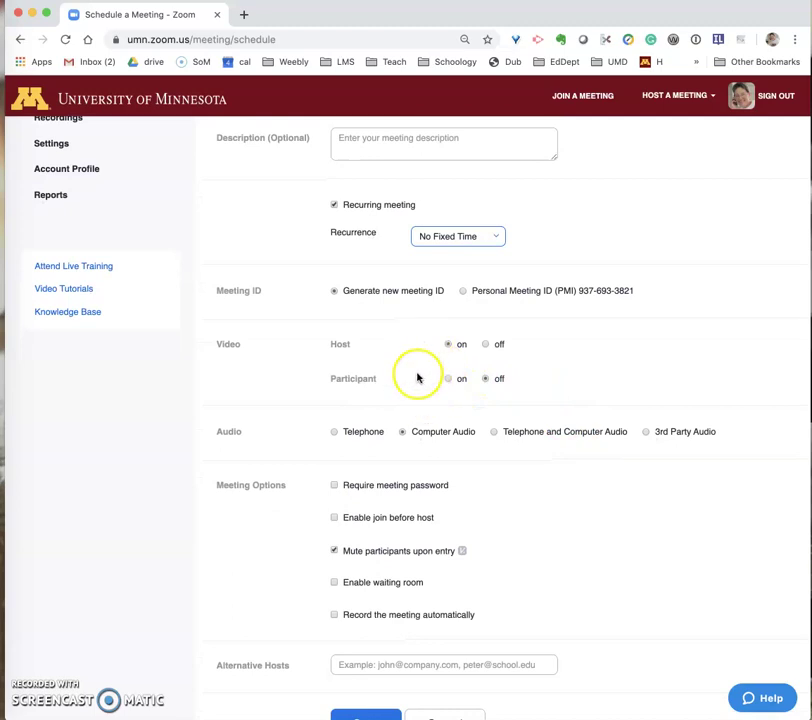
click(449, 380)
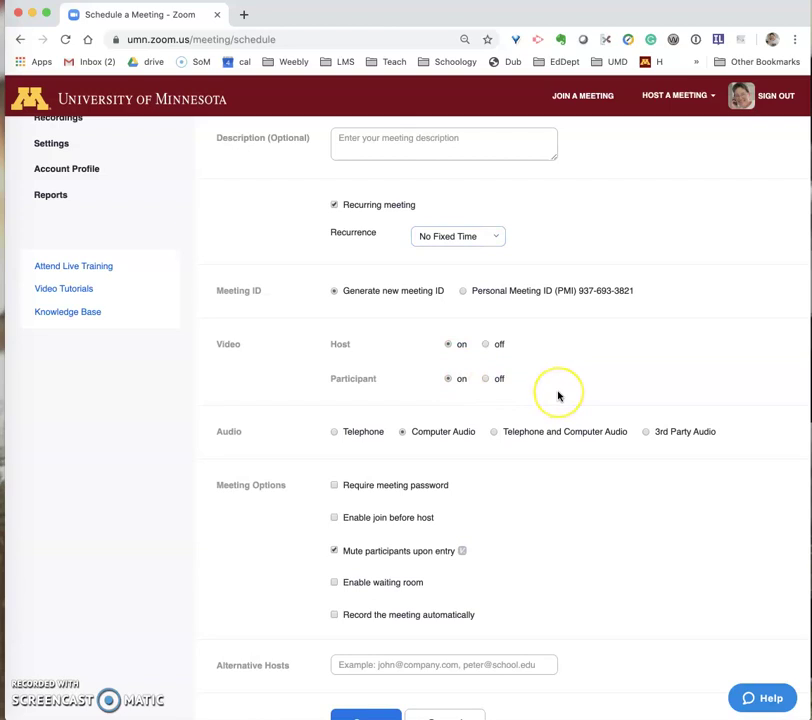
scroll(558, 398, down, 2)
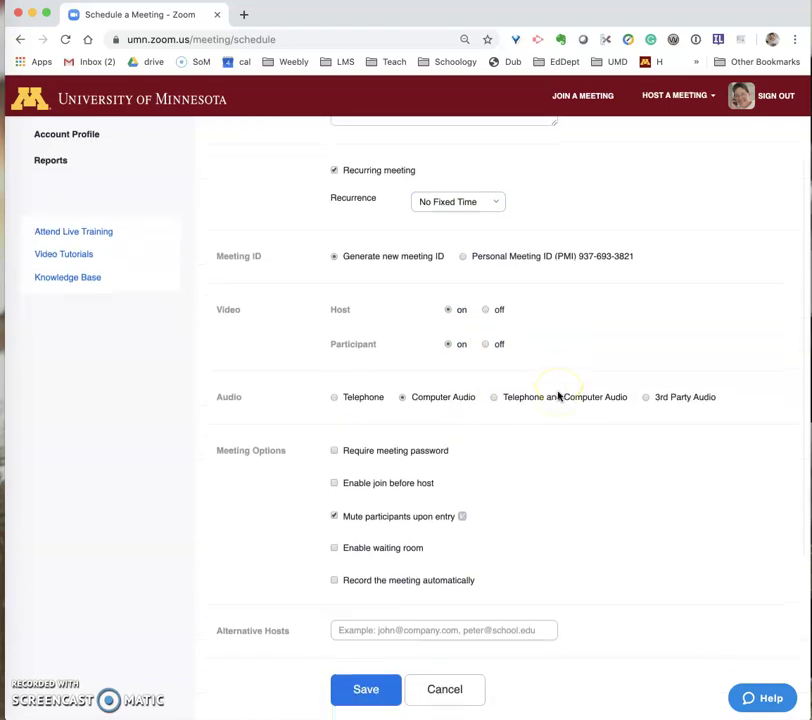
click(494, 396)
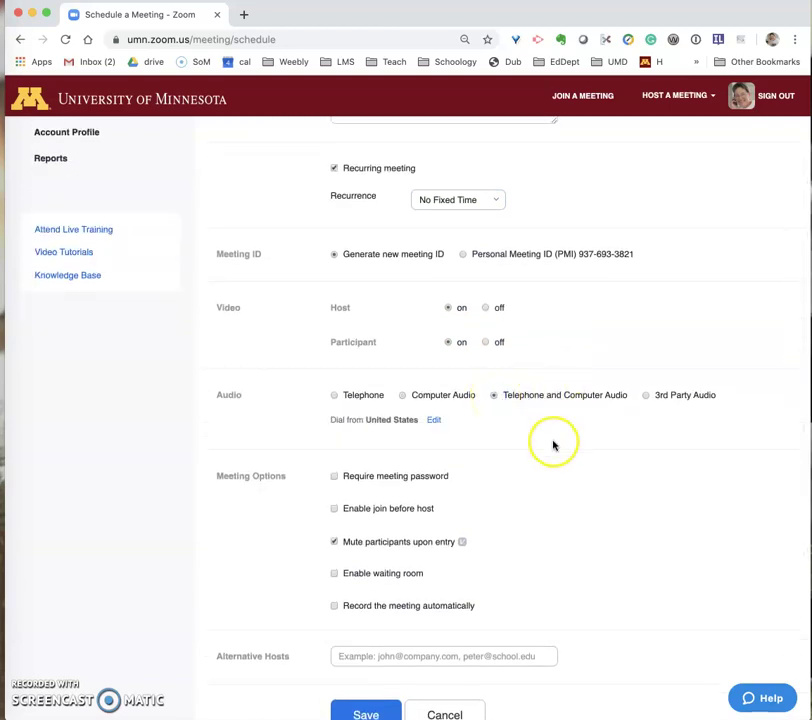
Enable join before host in the meeting options
scroll(593, 439, down, 2)
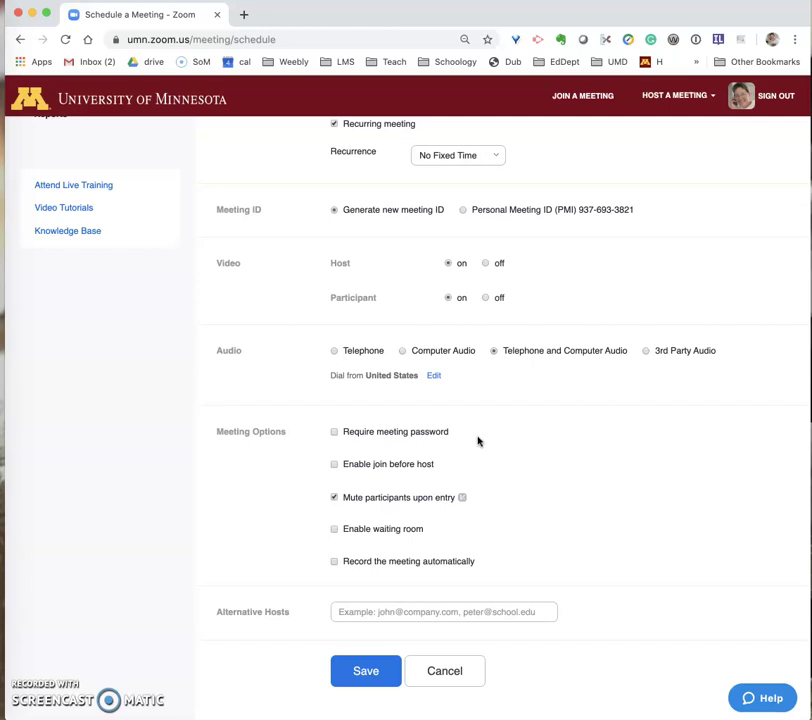
scroll(468, 453, down, 1)
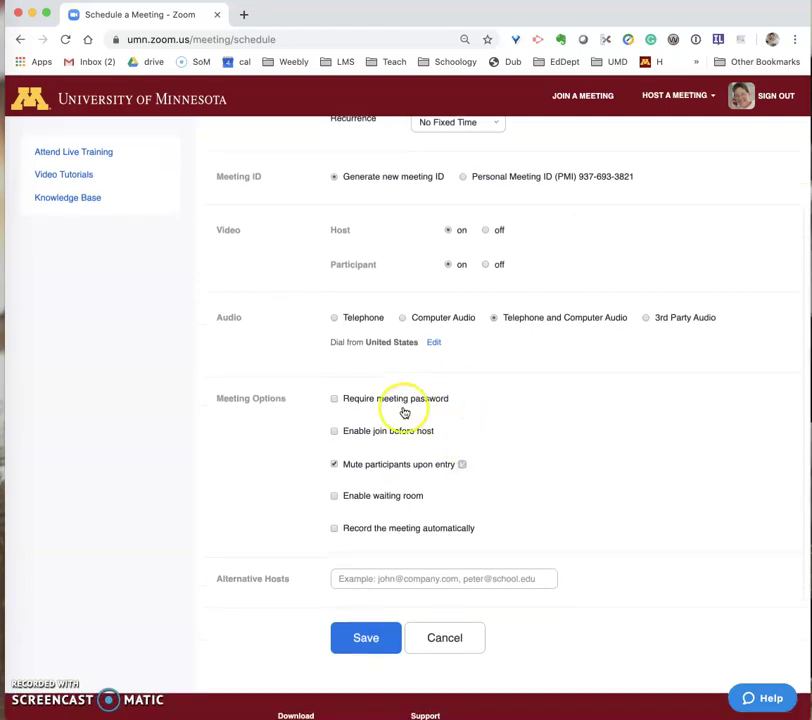
click(334, 431)
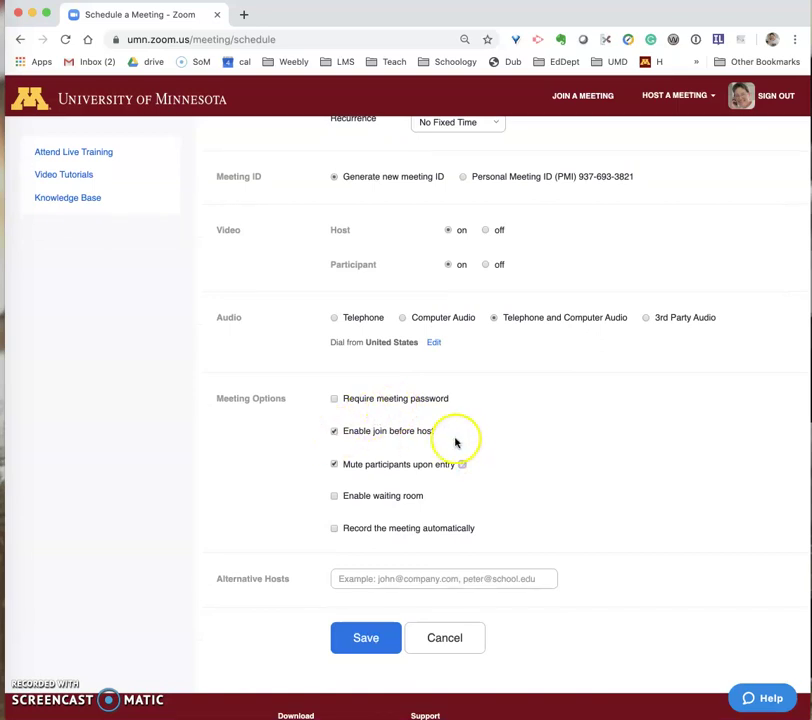
Review the meeting settings from the topic down to the meeting options and save the meeting
scroll(516, 433, down, 2)
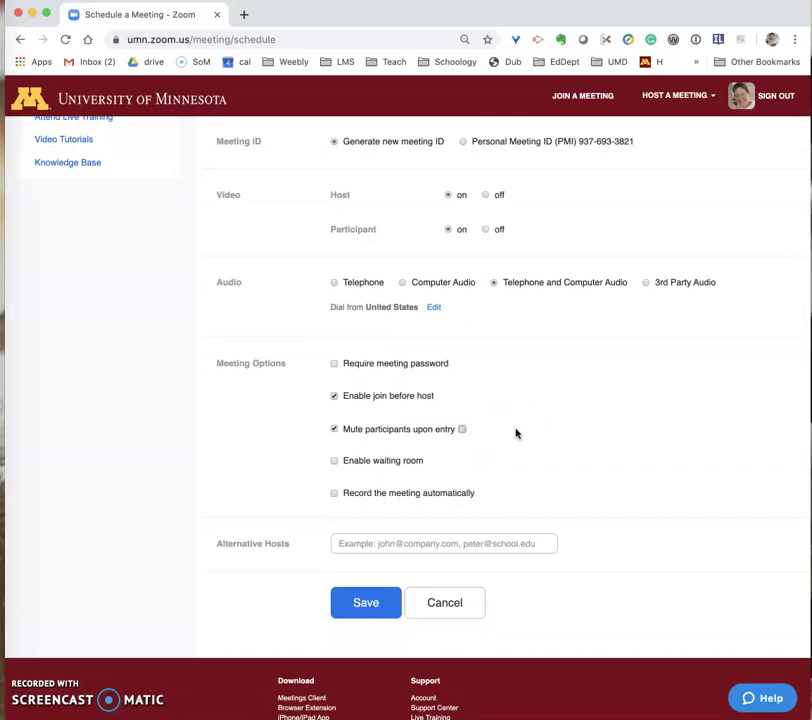
scroll(516, 433, up, 5)
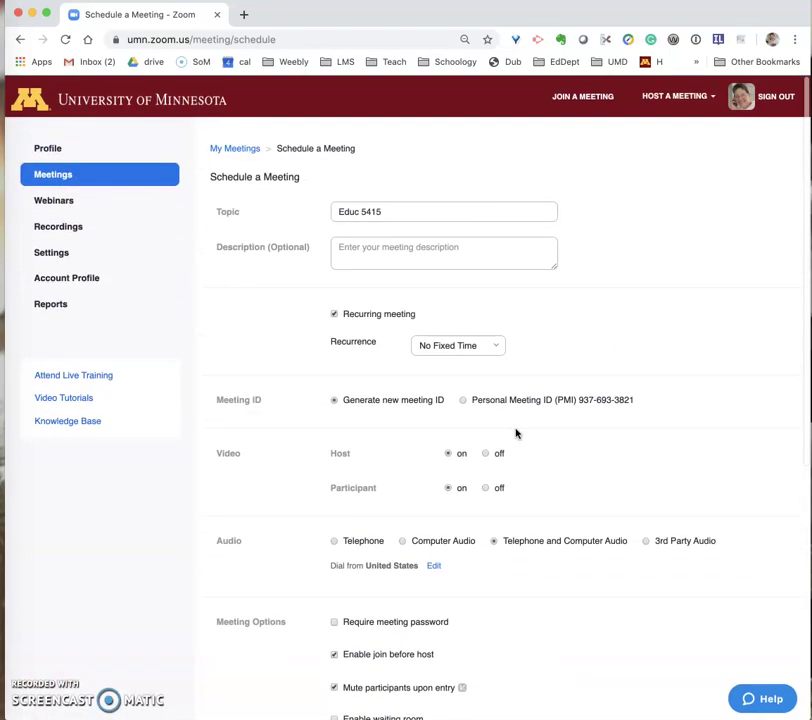
click(370, 246)
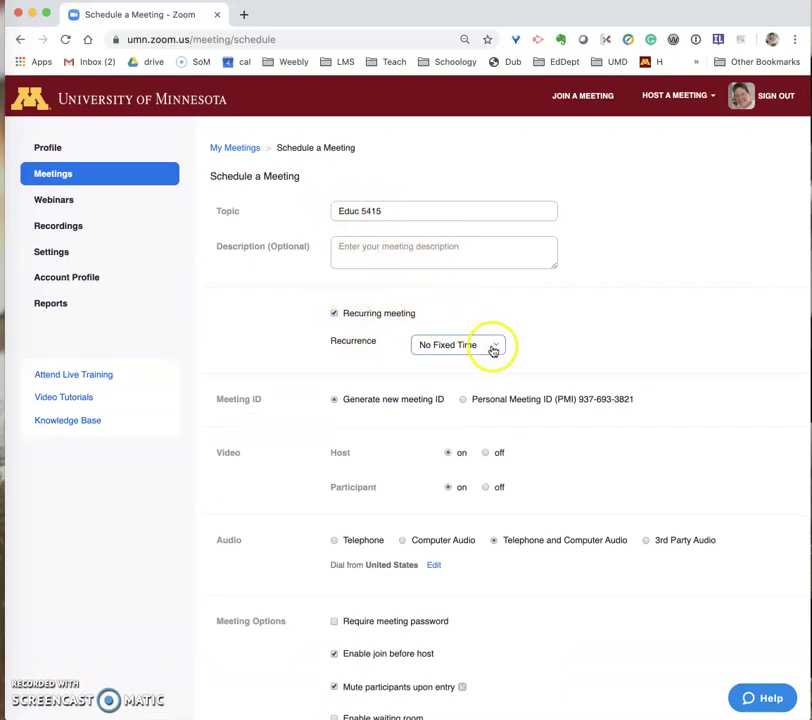
scroll(558, 431, down, 2)
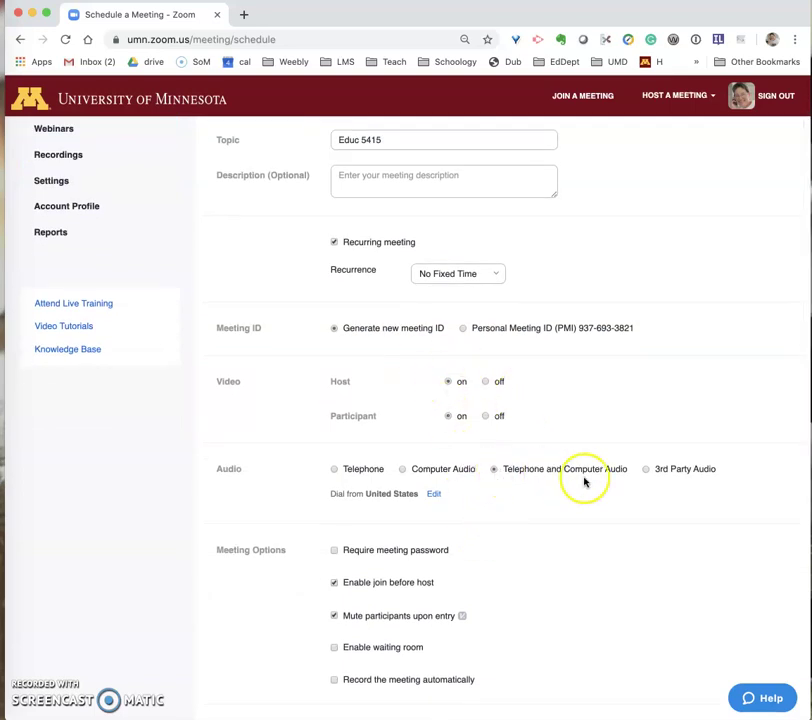
scroll(562, 540, down, 2)
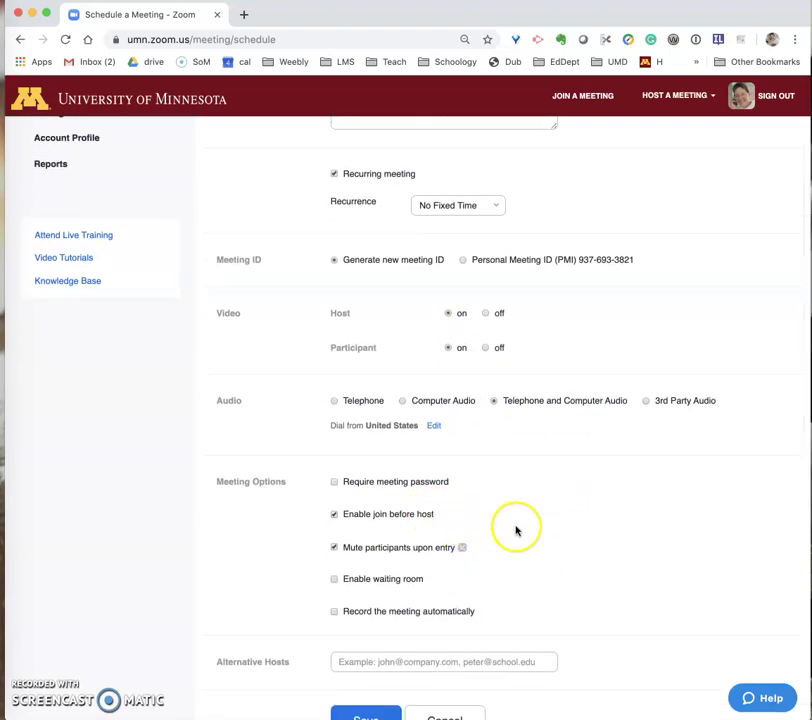
scroll(517, 529, down, 2)
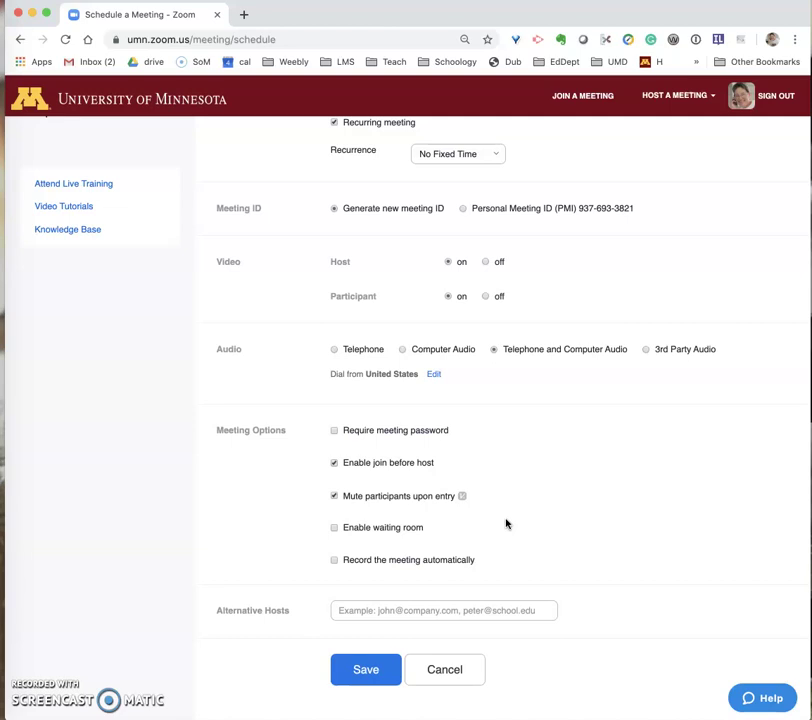
scroll(505, 523, down, 2)
click(504, 499)
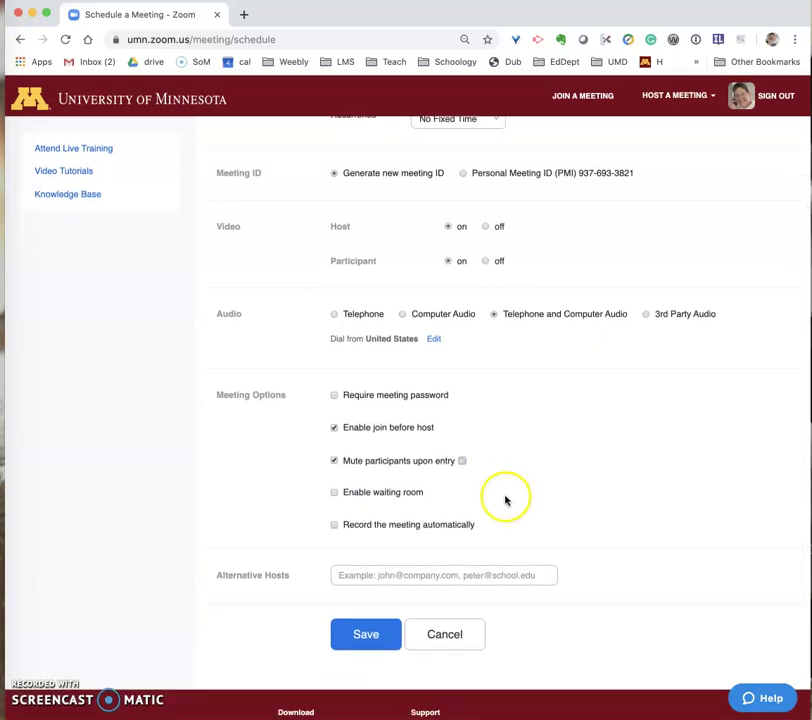
click(364, 634)
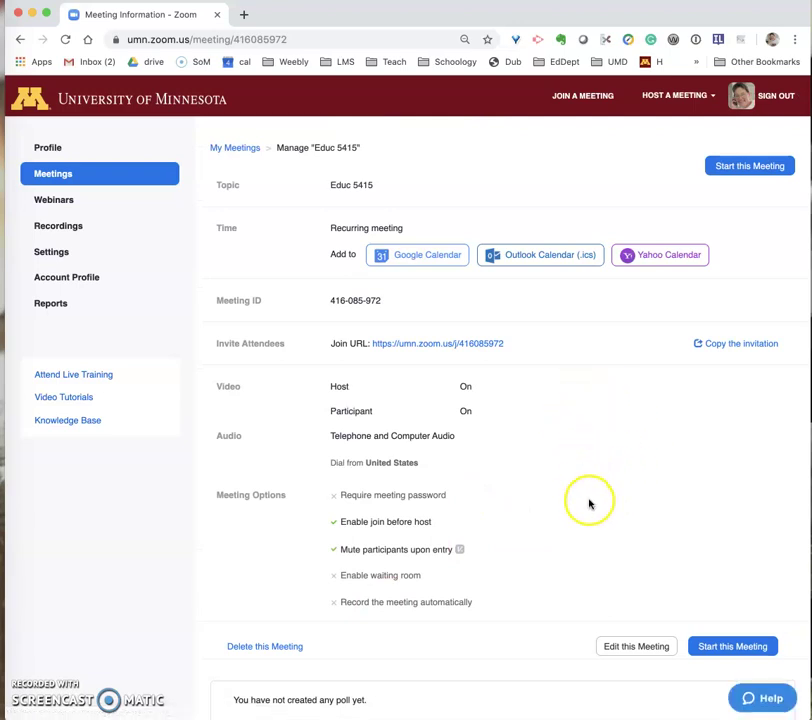
Copy the join URL of the saved Educ 5415 meeting to the clipboard
drag(517, 344, 372, 340)
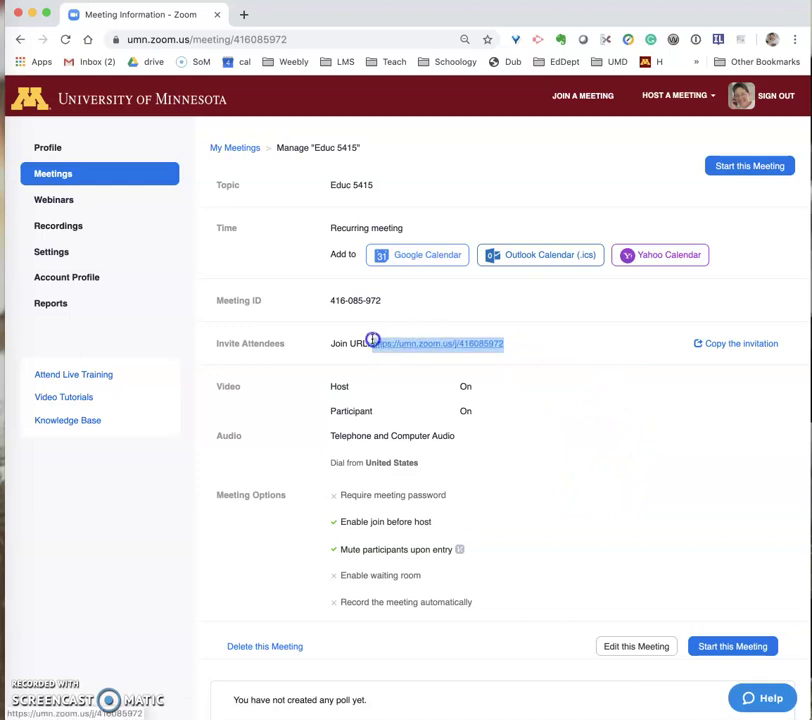
click(100, 0)
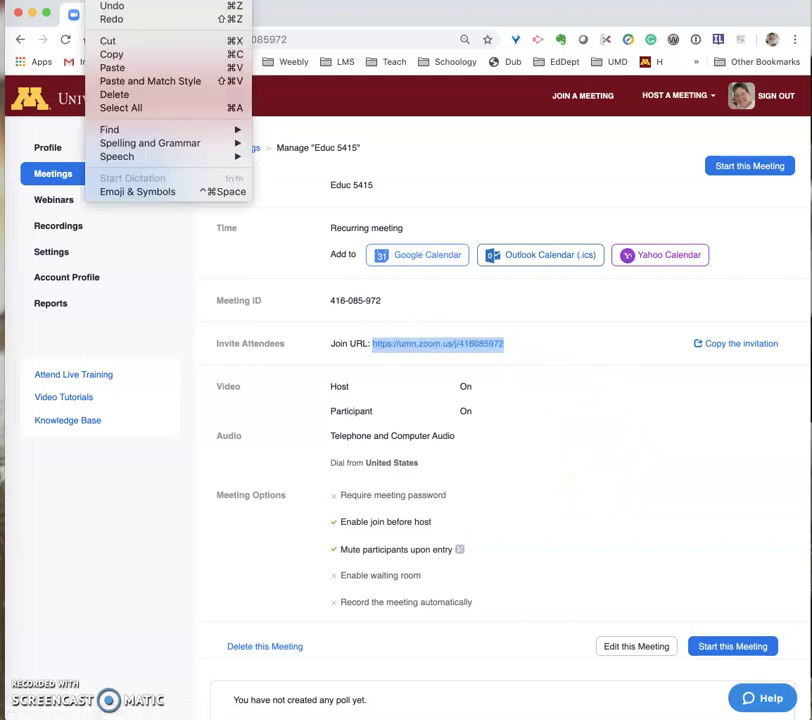
click(113, 55)
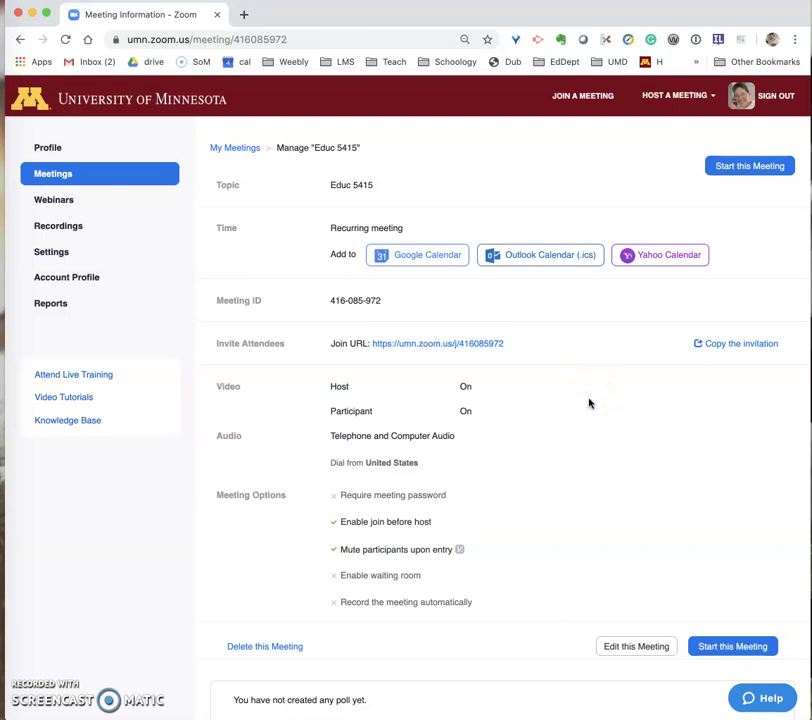
Return to the list of upcoming meetings, open Educ 5415 from it and start the meeting
scroll(588, 392, down, 1)
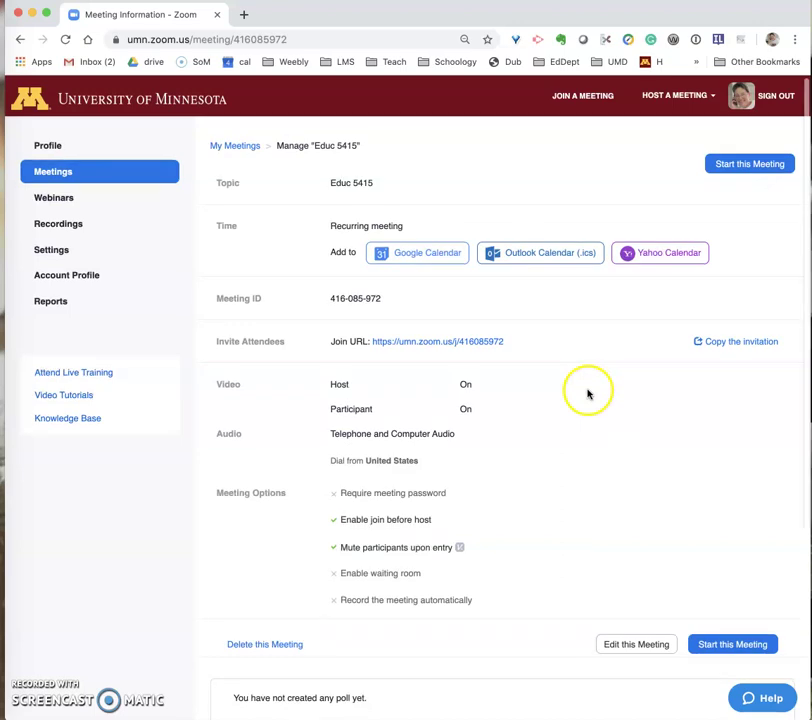
click(229, 148)
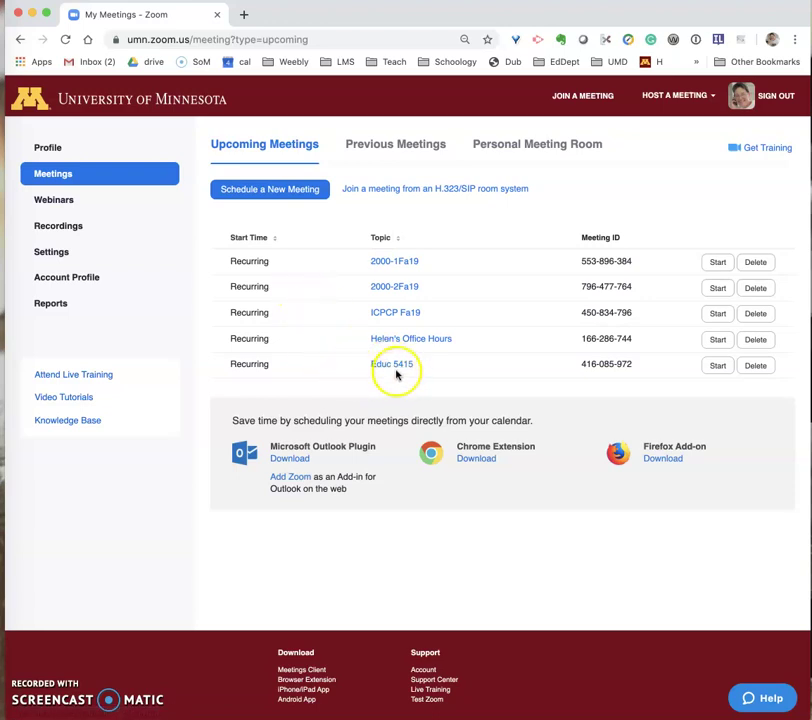
click(392, 366)
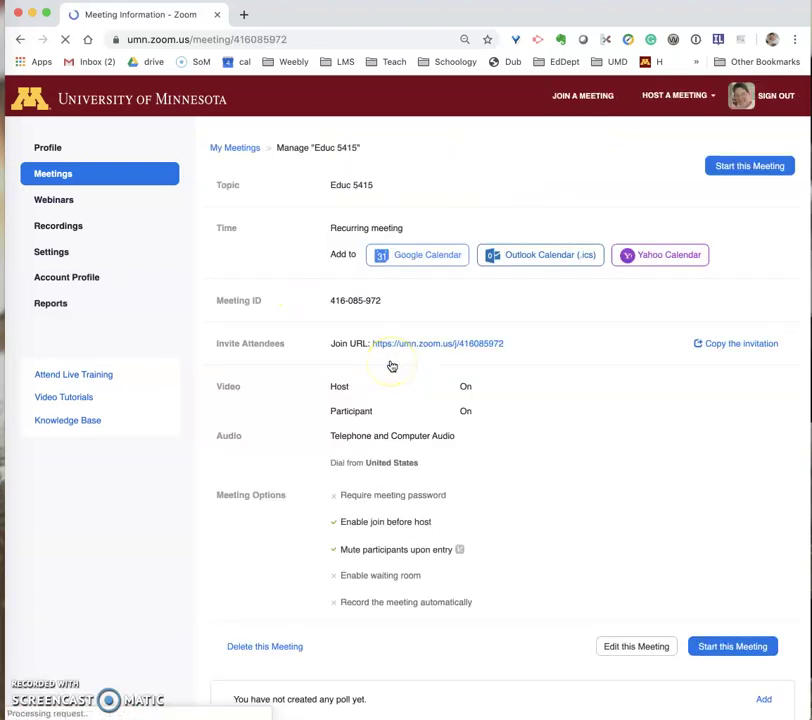
click(723, 168)
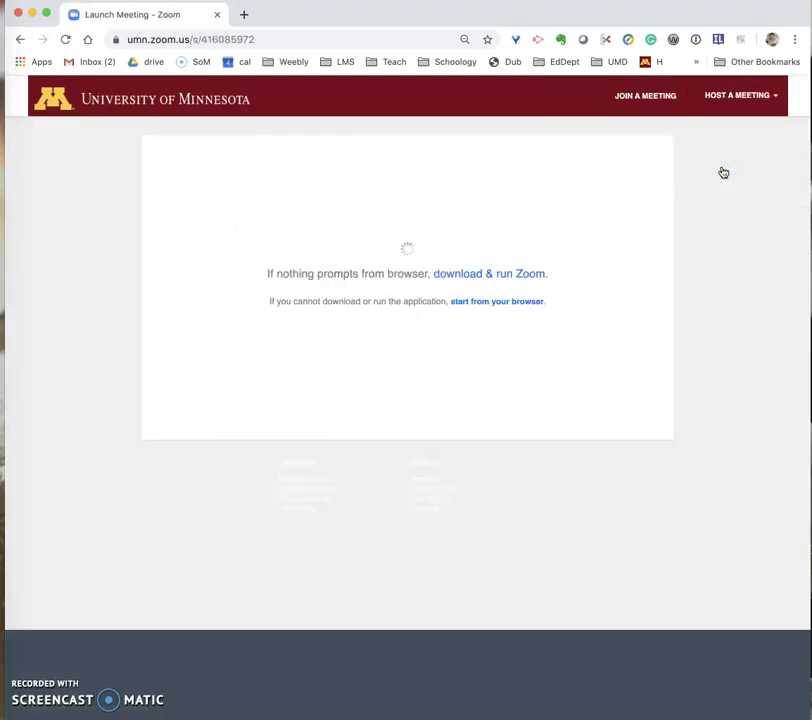